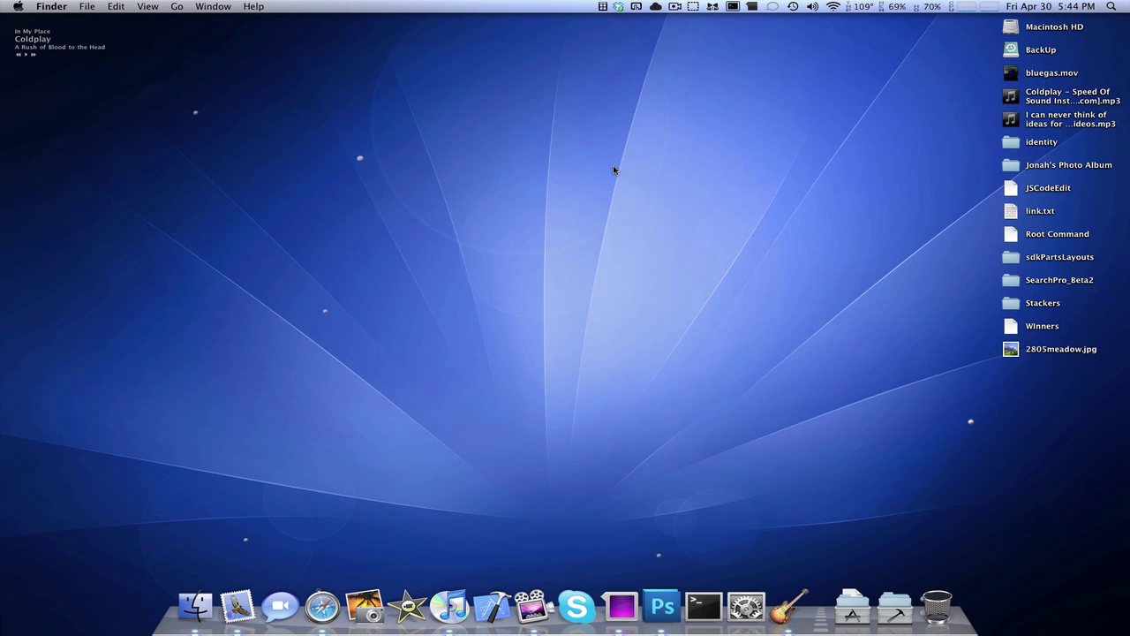
Step: Bring up the Open With menu for 2805meadow.jpg on the desktop
right_click(1011, 352)
mouse_move(822, 345)
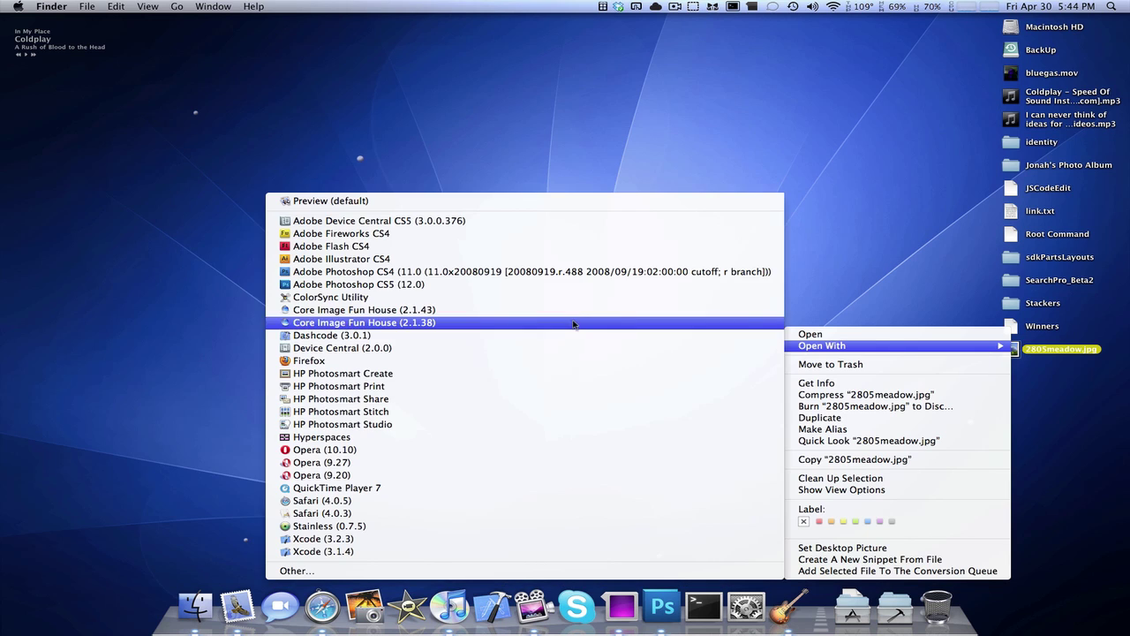
Step: Open 2805meadow.jpg in Photoshop CS5, centre its window, and choose the Lasso tool
left_click(522, 284)
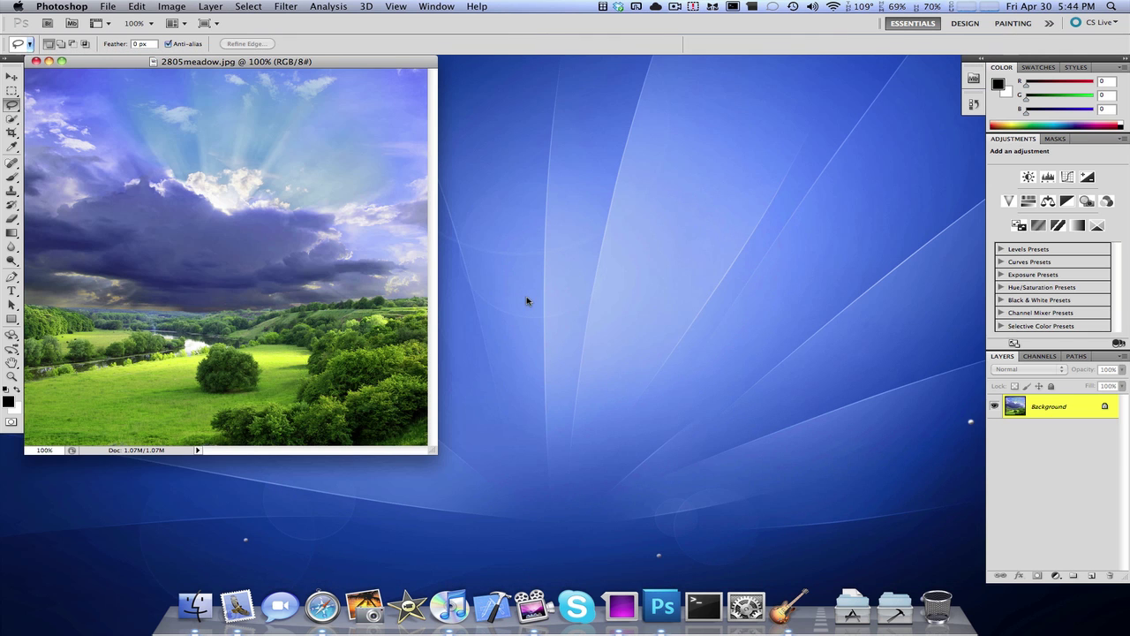
left_click_drag(287, 64, 600, 127)
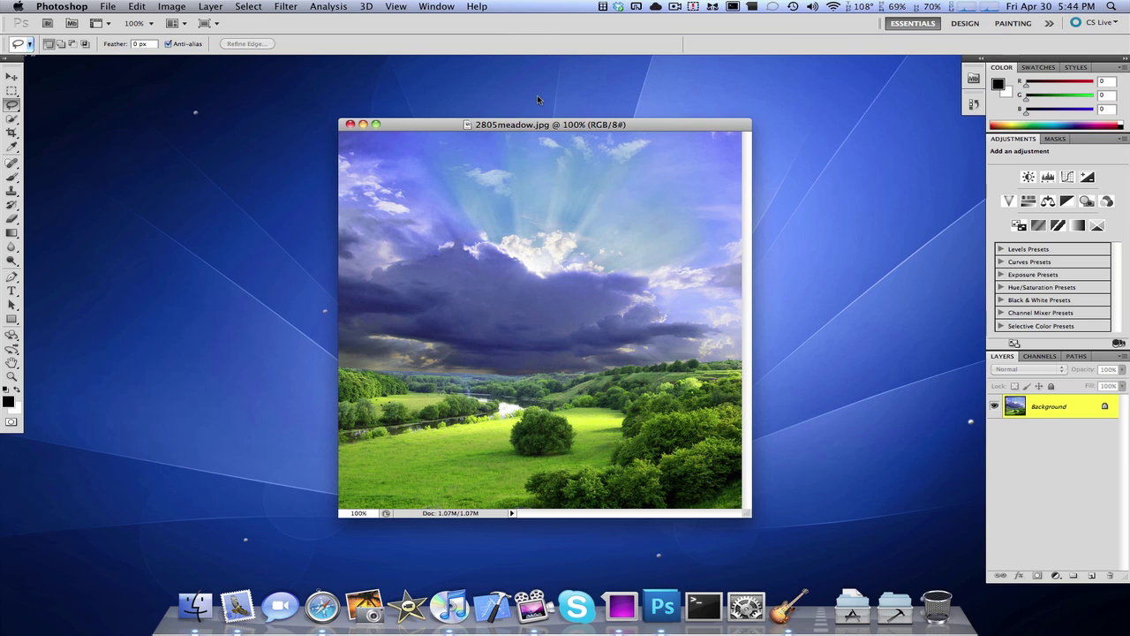
left_click_drag(551, 125, 542, 124)
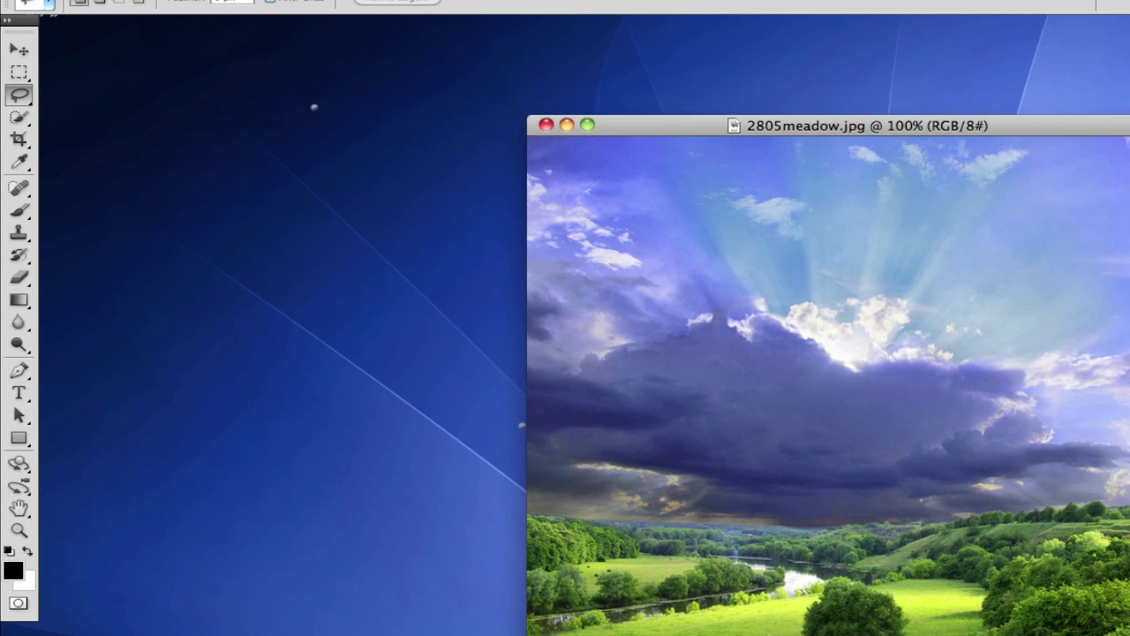
left_click_drag(1090, 126, 1115, 128)
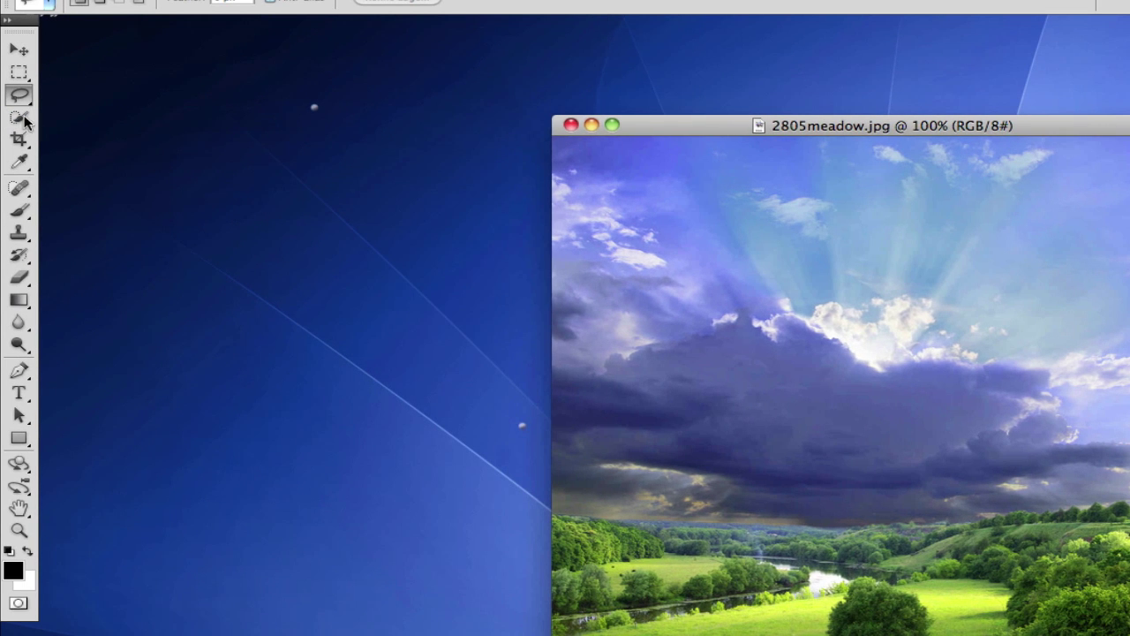
left_click(19, 117)
left_click(19, 97)
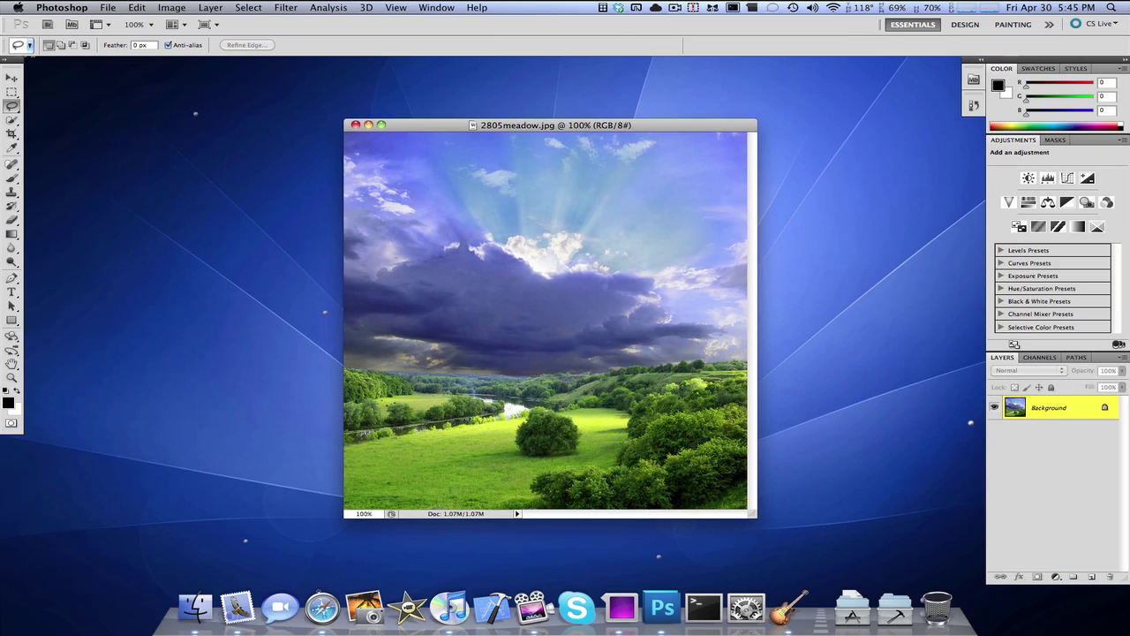
Step: Zoom in and lasso a freehand loop around the large central bush
scroll(548, 404, "up", 10)
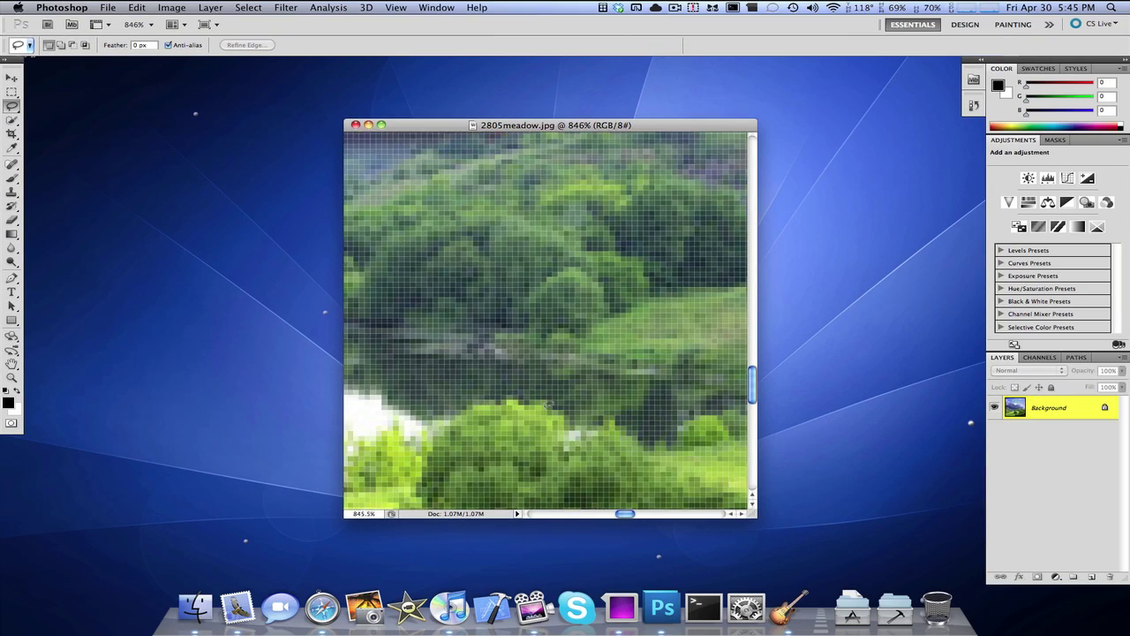
scroll(548, 404, "down", 3)
scroll(548, 403, "down", 3)
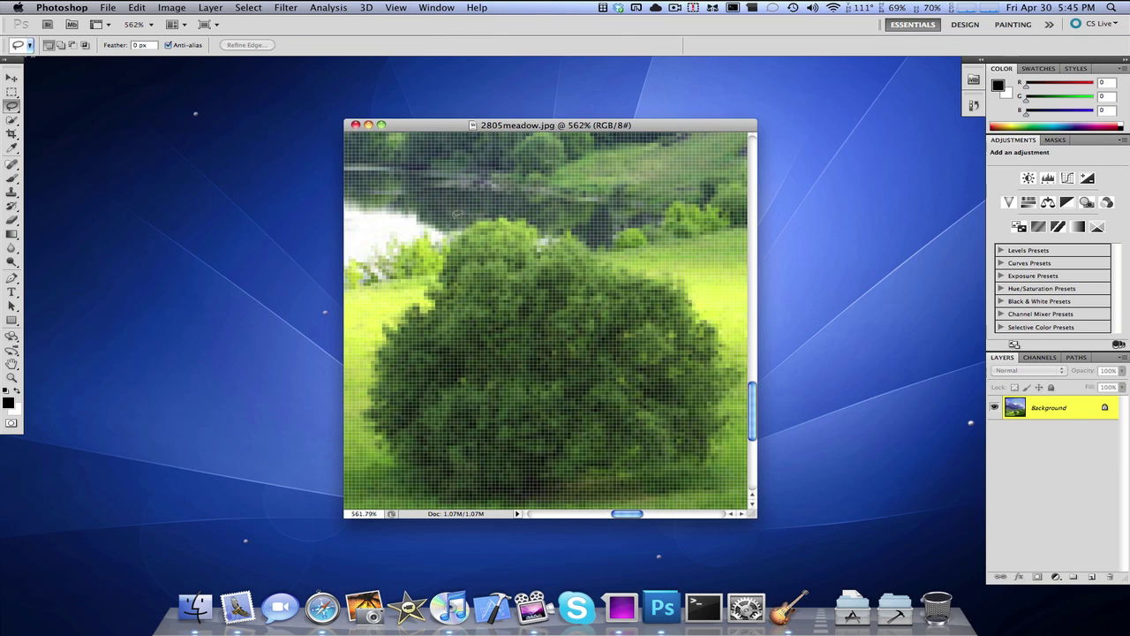
mouse_move(445, 233)
left_mouse_down()
mouse_move(372, 322)
mouse_move(357, 392)
left_mouse_up()
mouse_move(364, 451)
left_mouse_down()
mouse_move(431, 505)
mouse_move(614, 508)
left_mouse_up()
mouse_move(748, 378)
left_mouse_down()
mouse_move(737, 311)
mouse_move(688, 262)
mouse_move(607, 228)
mouse_move(488, 209)
left_mouse_up()
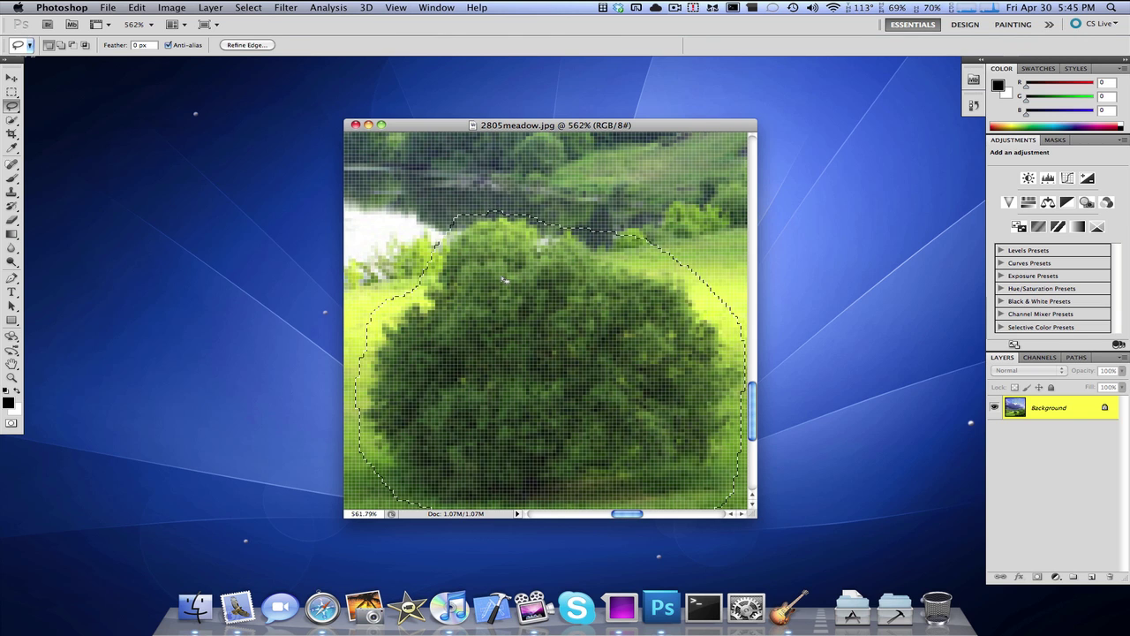
Step: Fill the bush selection using Content-Aware as the fill source
scroll(507, 262, "down", 3)
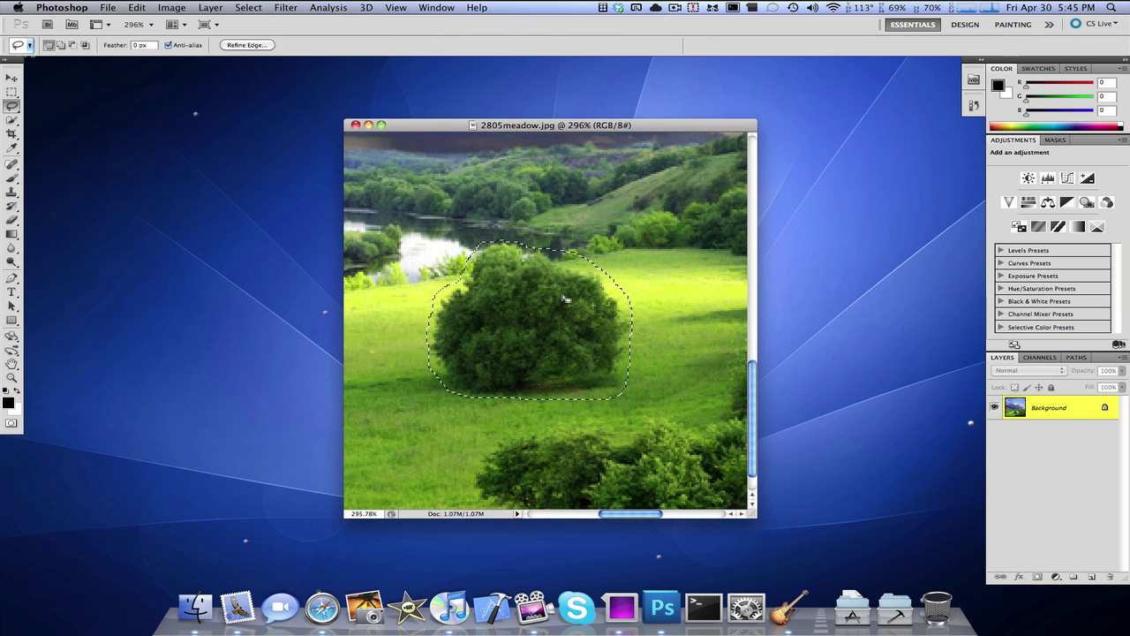
key("BackSpace")
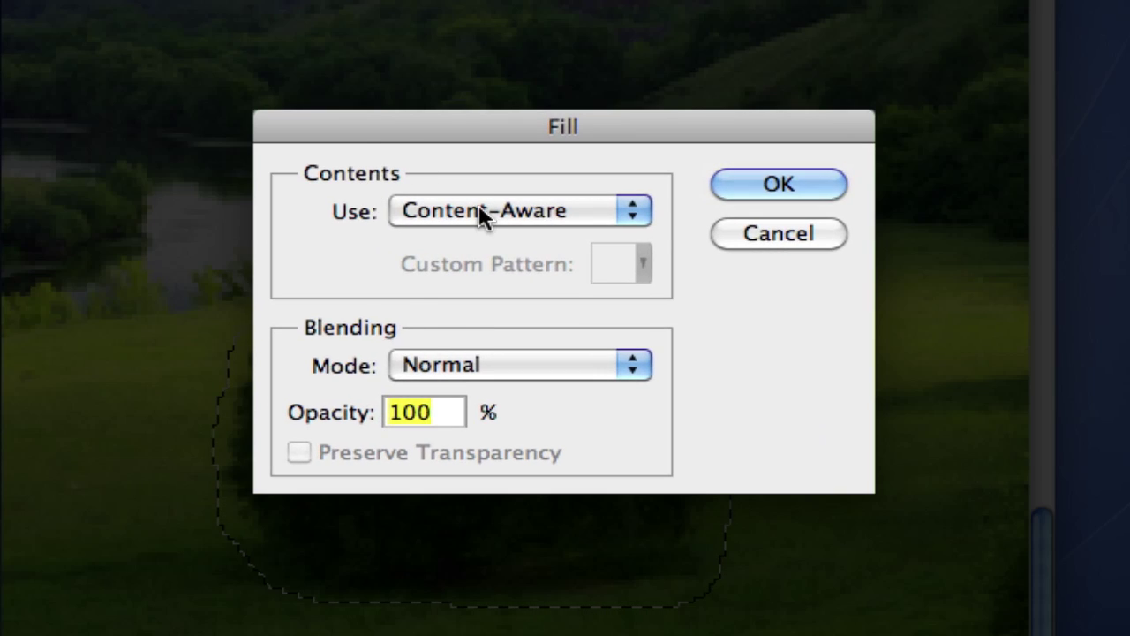
left_click(479, 212)
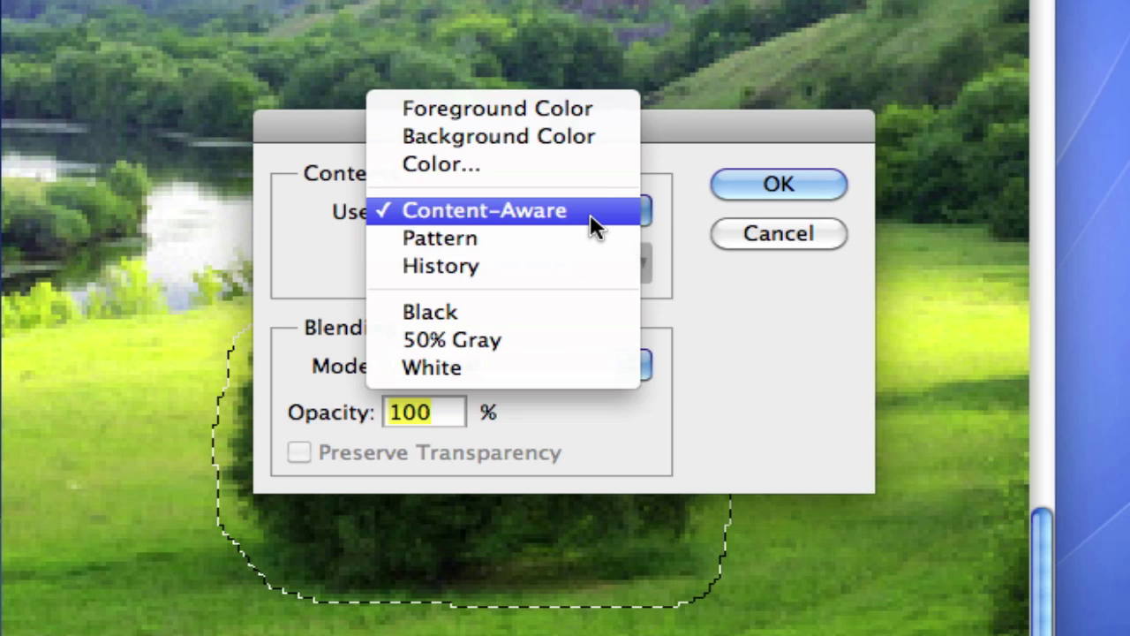
left_click(594, 225)
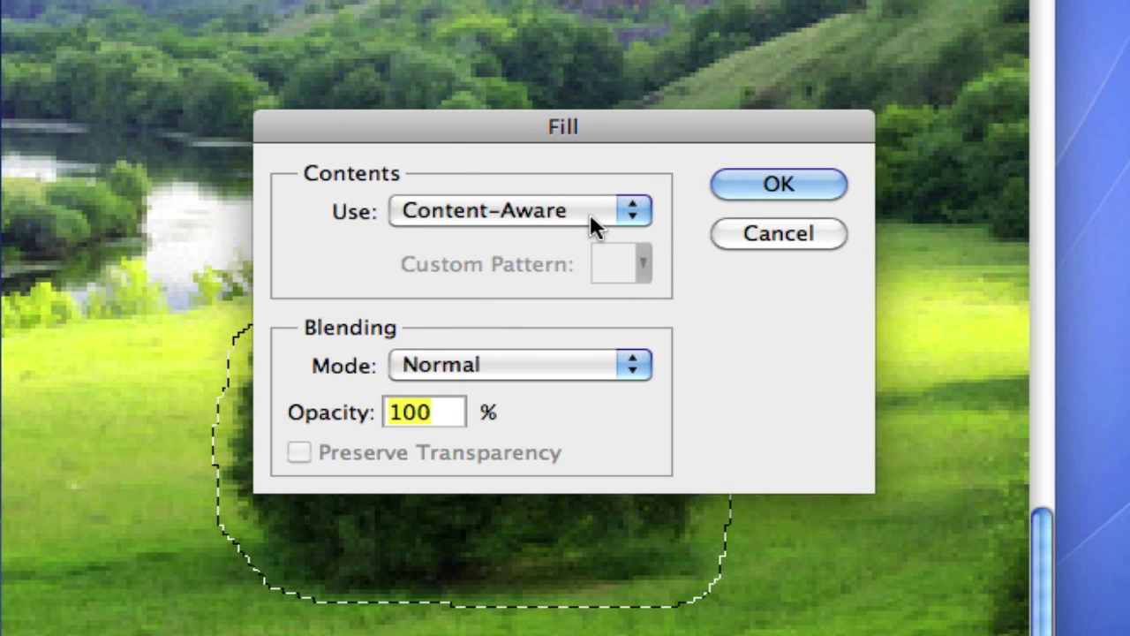
left_click(775, 187)
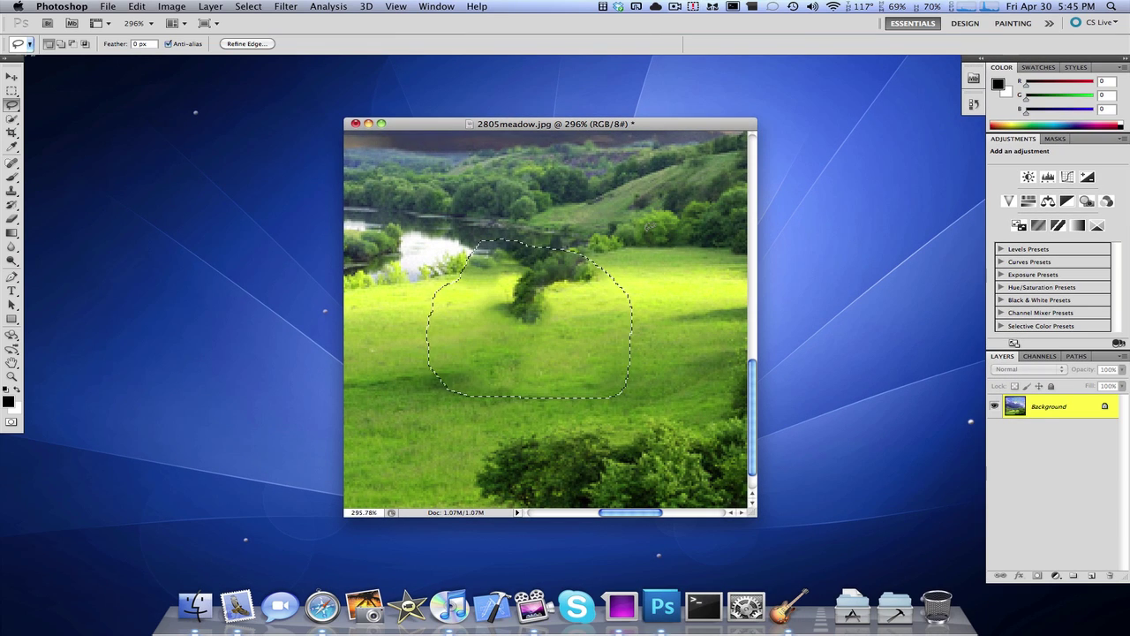
Step: Deselect, fit the image to the window, and zoom in on the leftover bush remnant
key("super+d")
key("super+0")
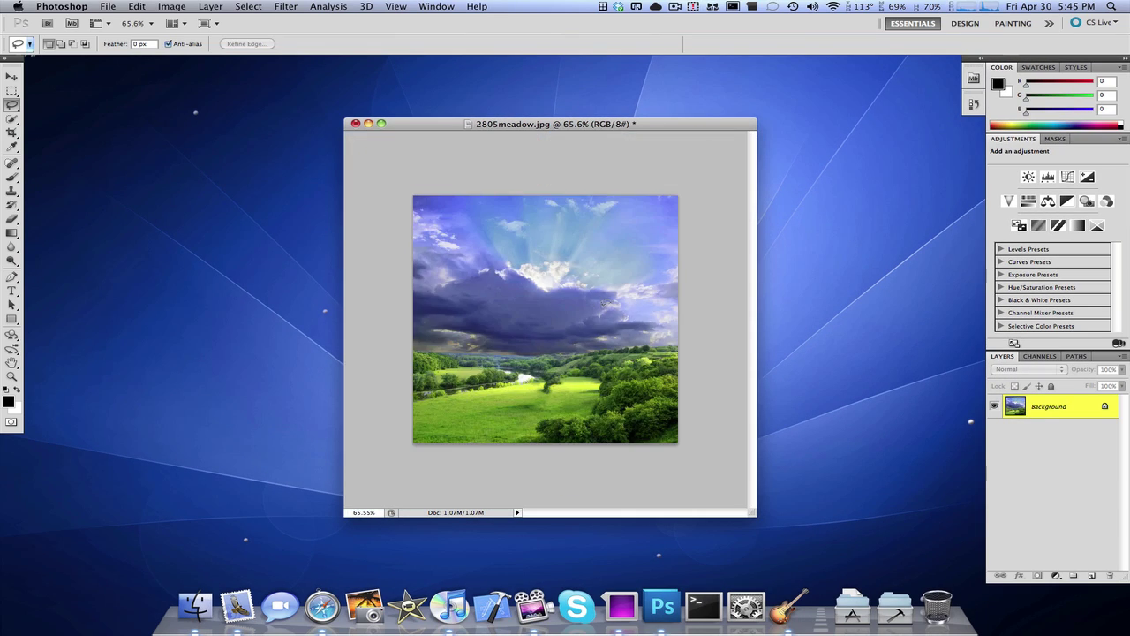
scroll(606, 303, "up", 10)
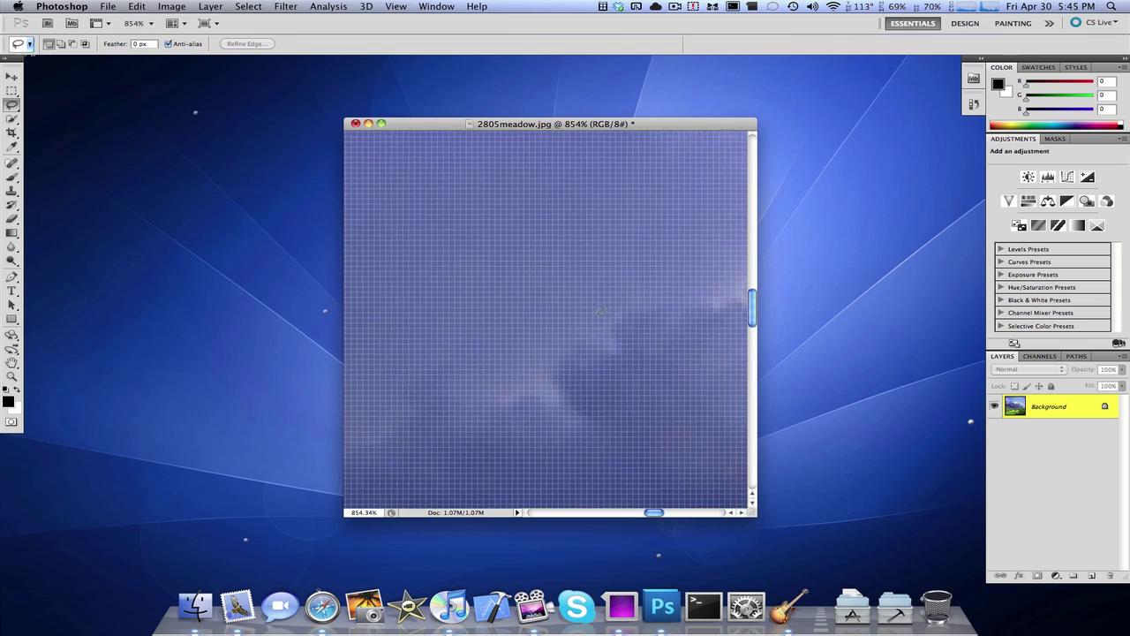
scroll(600, 312, "down", 5)
scroll(601, 311, "down", 5)
scroll(600, 311, "down", 5)
scroll(599, 312, "down", 3)
scroll(597, 313, "down", 5)
scroll(530, 388, "down", 3)
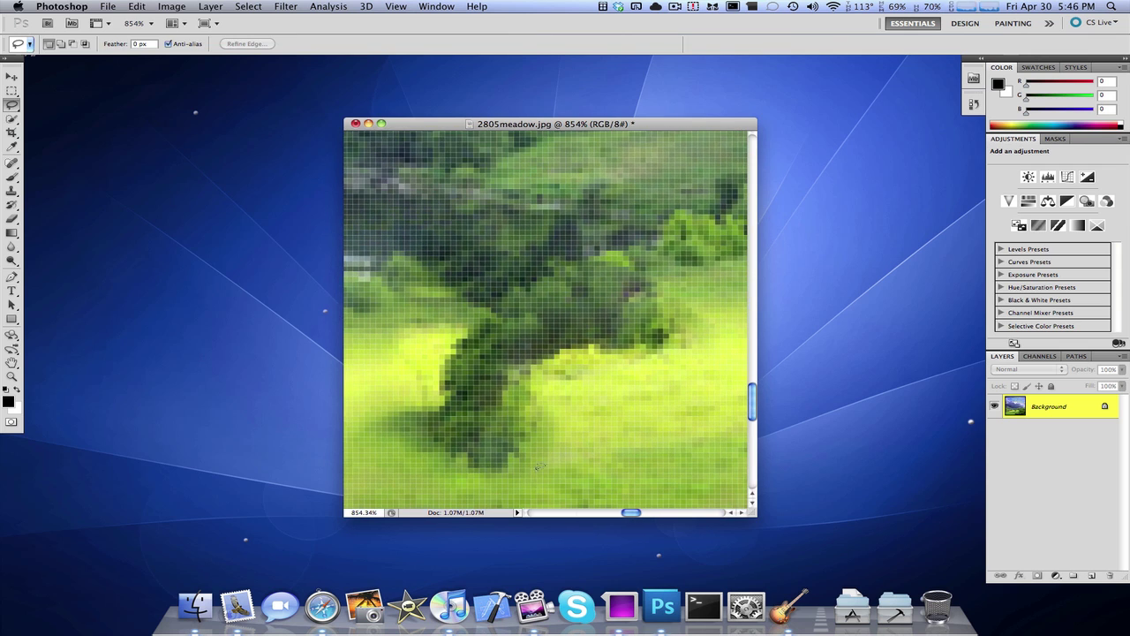
Step: Lasso the remaining dark clump, content-aware fill it, deselect, and fit the image
left_click_drag(536, 467, 638, 255)
left_click_drag(673, 334, 673, 336)
mouse_move(558, 246)
left_mouse_down()
mouse_move(470, 298)
mouse_move(429, 371)
mouse_move(429, 436)
left_mouse_up()
mouse_move(478, 470)
left_mouse_down()
mouse_move(501, 481)
mouse_move(572, 380)
mouse_move(668, 357)
mouse_move(680, 280)
left_mouse_up()
left_click_drag(631, 248, 558, 245)
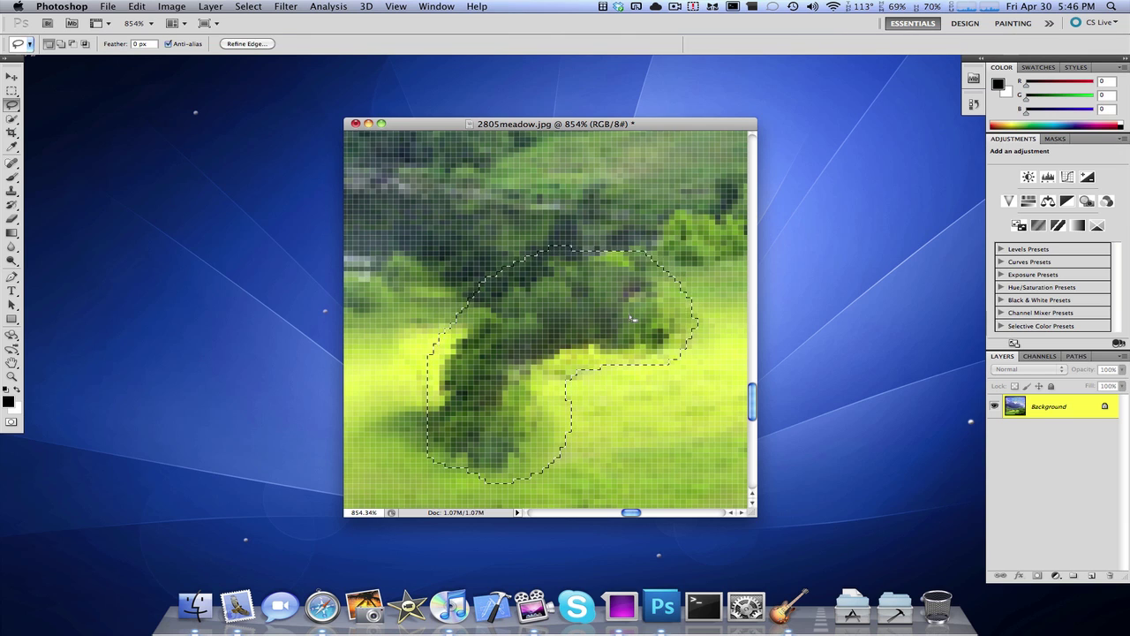
key("shift+BackSpace")
key("Return")
key("super+d")
key("super+0")
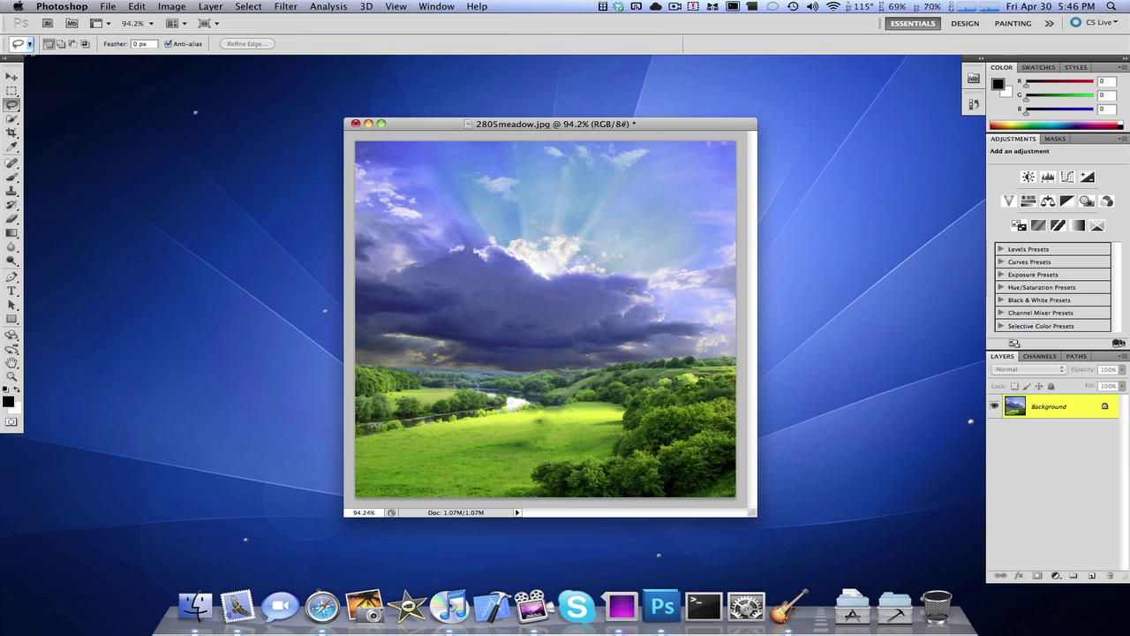
Step: Lasso the bottom-right bushes, content-aware fill them with grass, and deselect
key("super+minus")
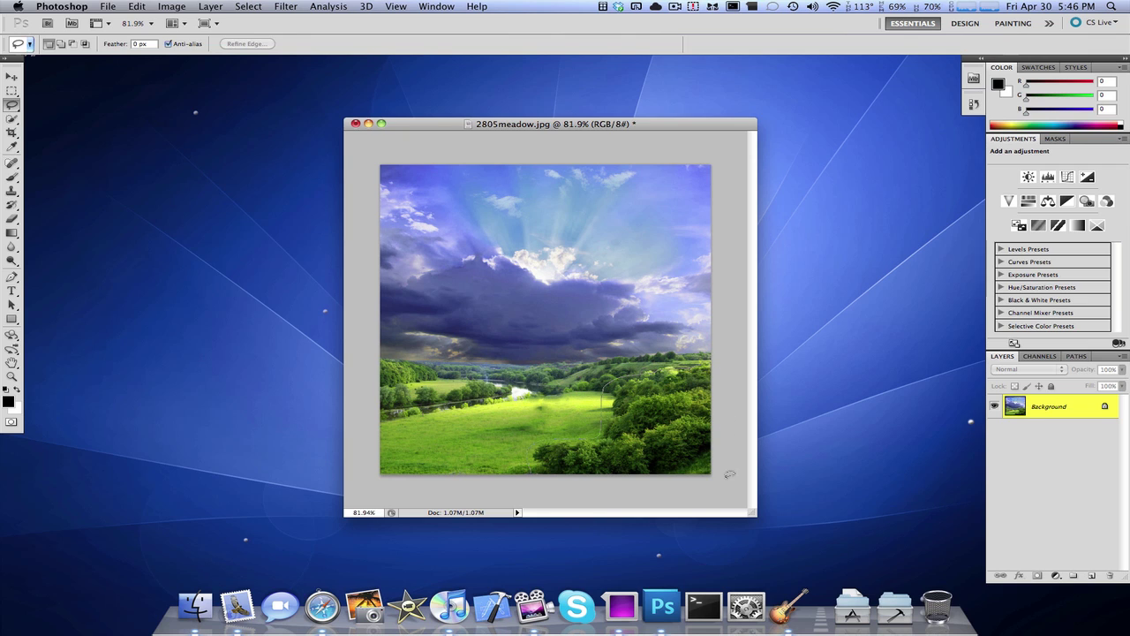
mouse_move(724, 479)
left_mouse_down()
mouse_move(537, 479)
mouse_move(698, 366)
left_mouse_up()
key("shift+F5")
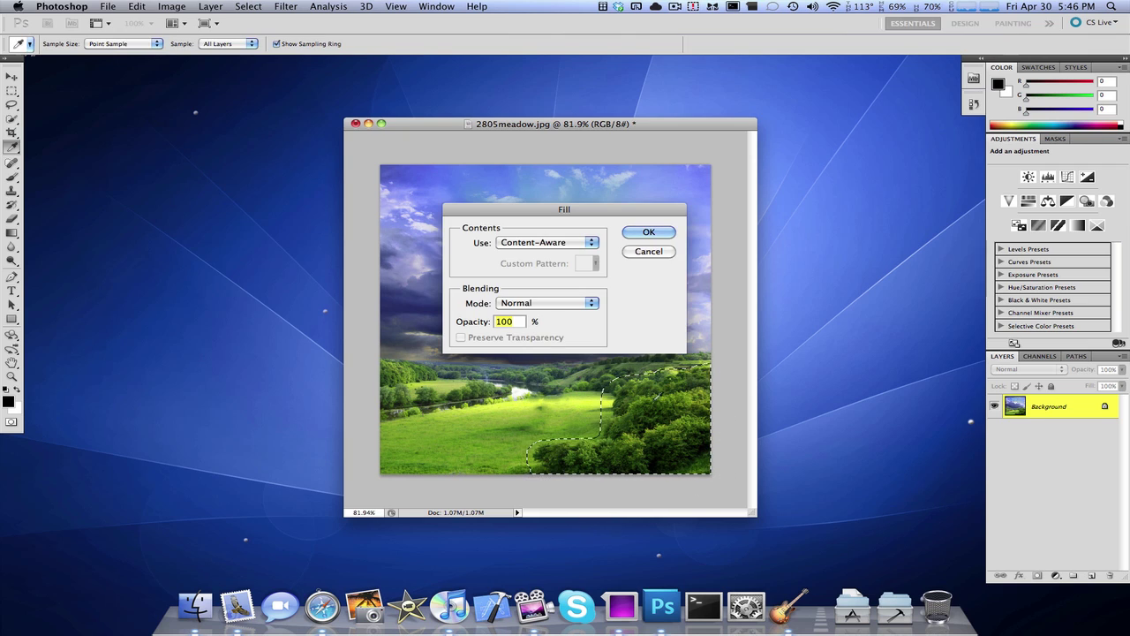
left_click(649, 230)
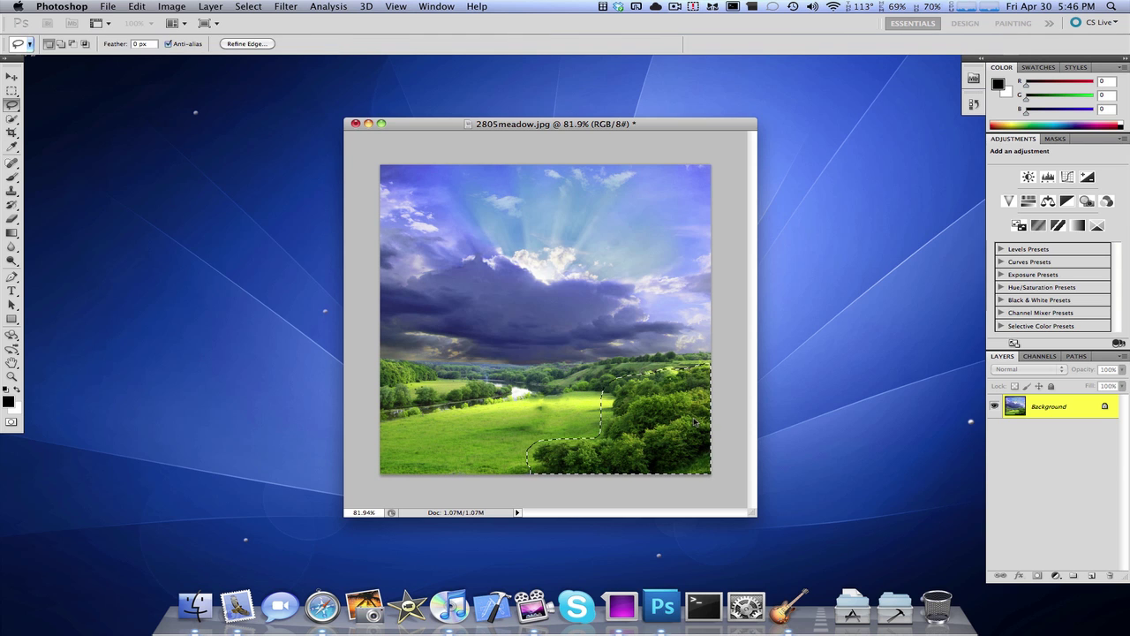
key("ctrl+d")
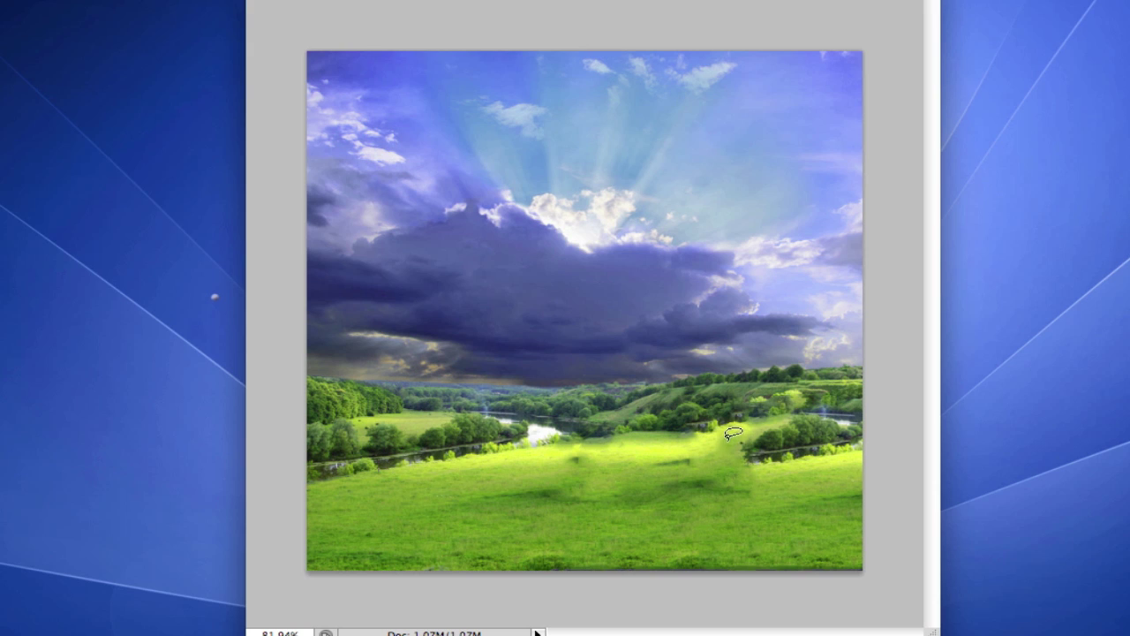
Step: Content-aware fill the two leftover dark smudges in the grass, deselecting after each
mouse_move(726, 436)
left_mouse_down()
mouse_move(724, 468)
mouse_move(525, 459)
mouse_move(724, 438)
left_mouse_up()
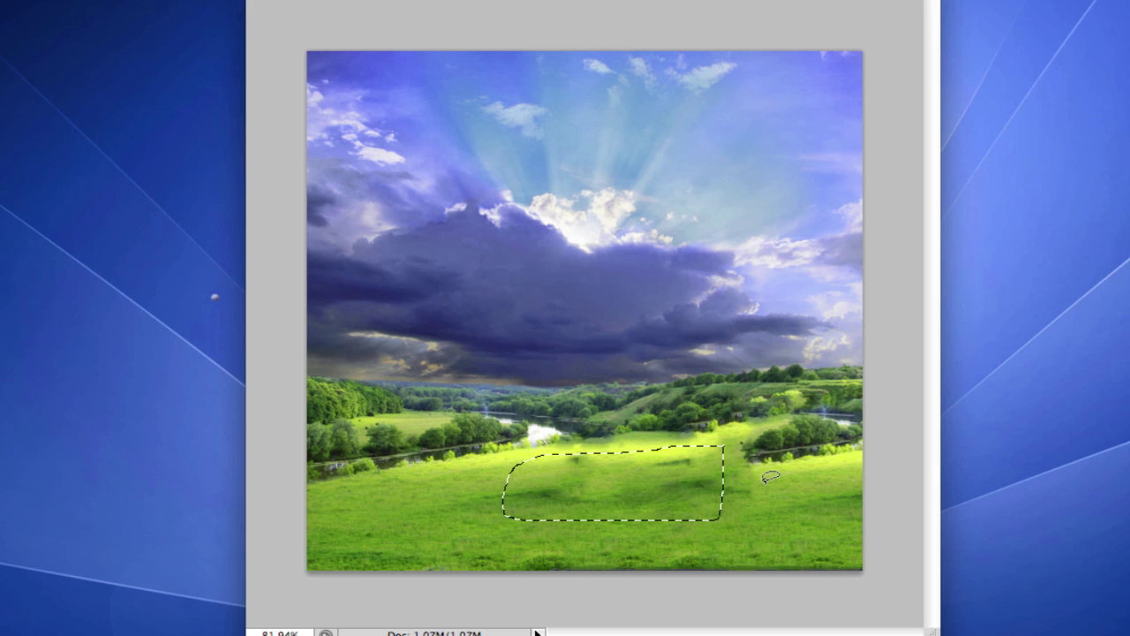
key("shift+BackSpace")
left_click(770, 165)
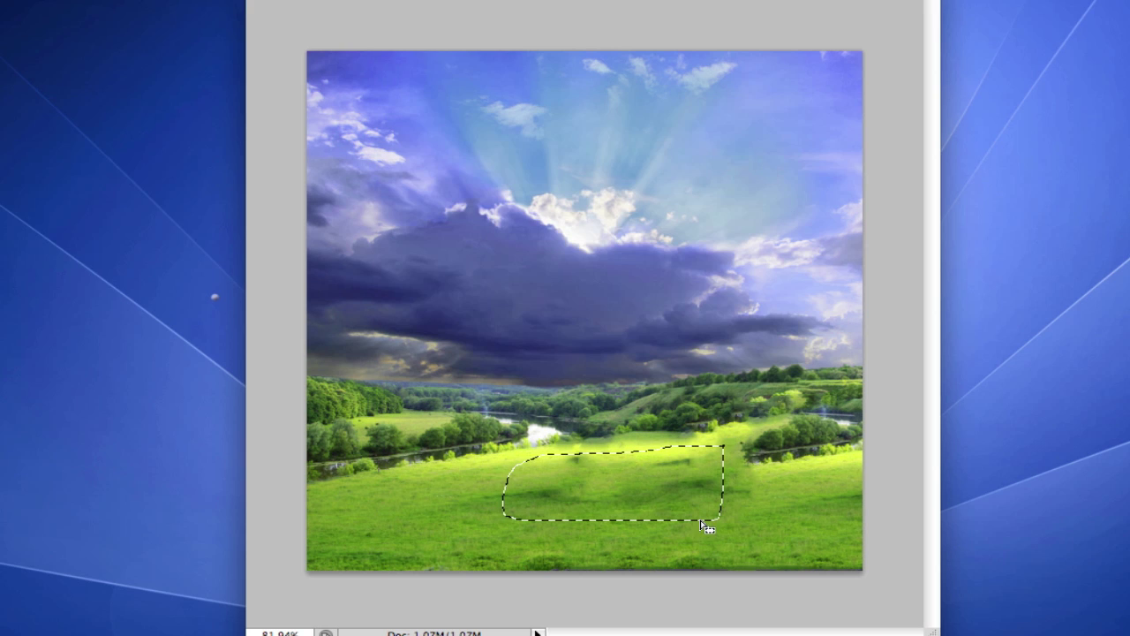
key("ctrl+d")
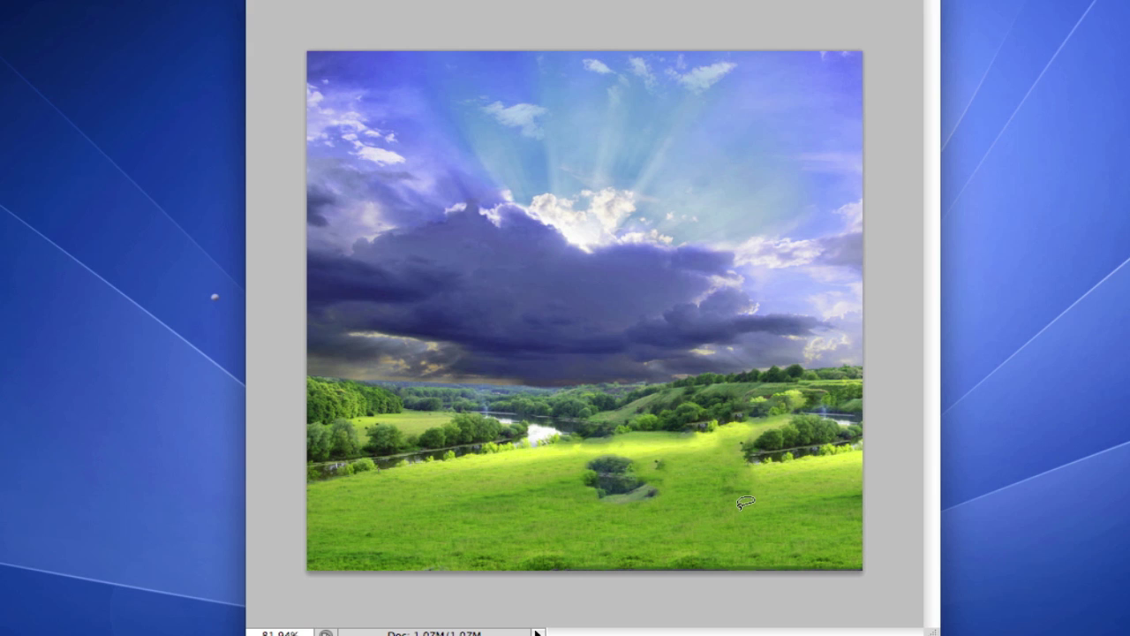
mouse_move(578, 450)
left_mouse_down()
mouse_move(678, 512)
mouse_move(579, 455)
left_mouse_up()
key("shift+BackSpace")
left_click(774, 168)
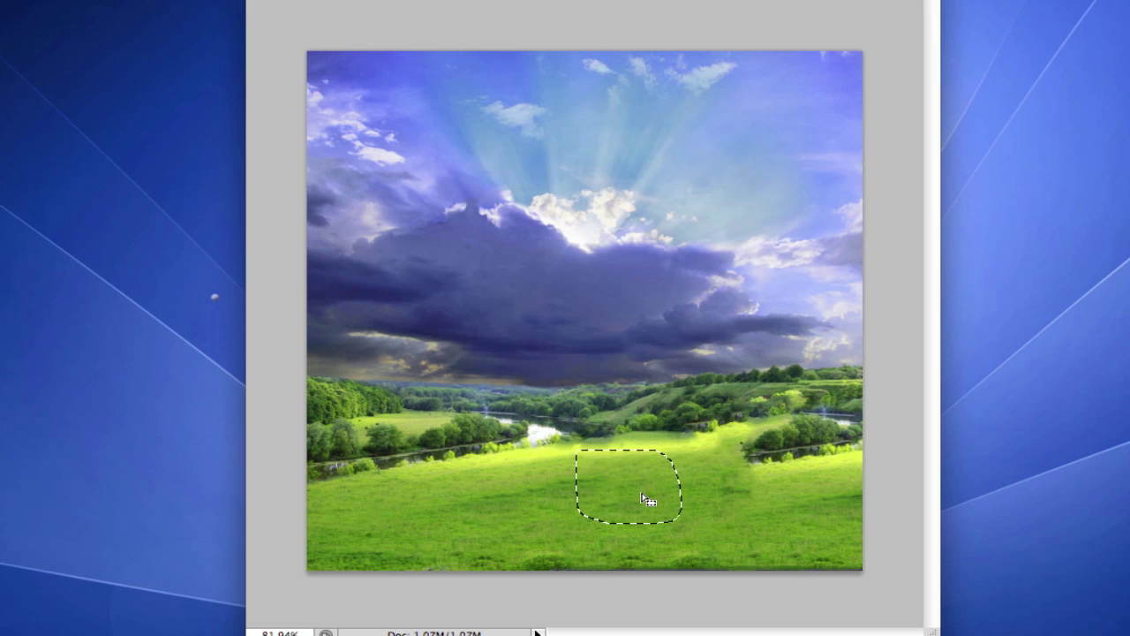
key("ctrl+d")
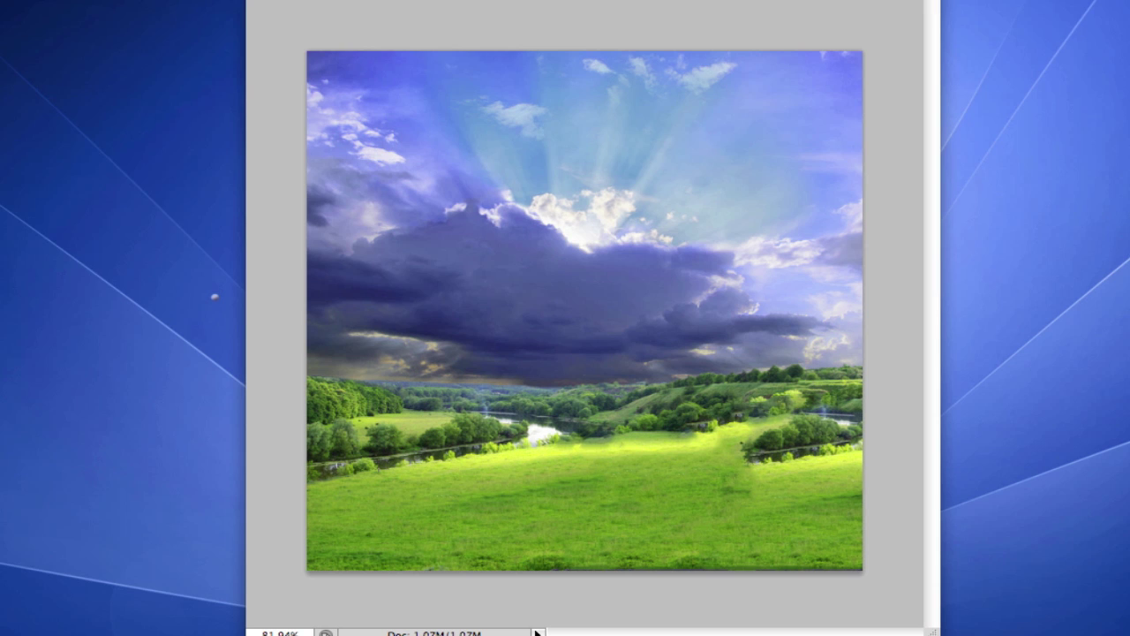
Step: Open the original 2805meadow.jpg in Photoshop and zoom the retouched copy to 100%
right_click(991, 325)
mouse_move(1053, 355)
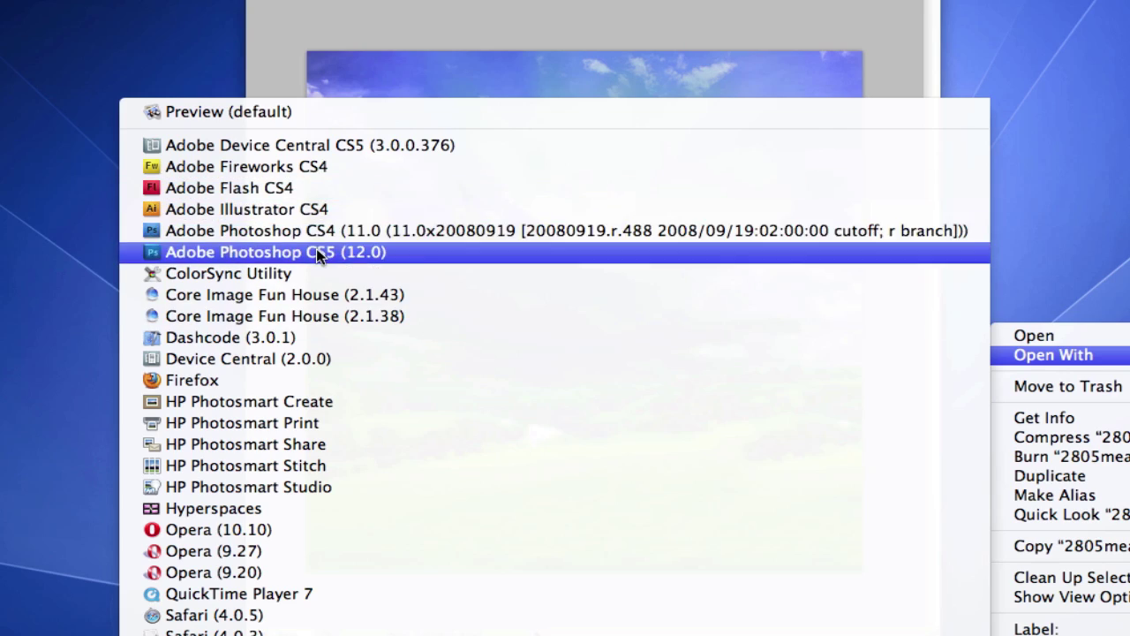
left_click(318, 252)
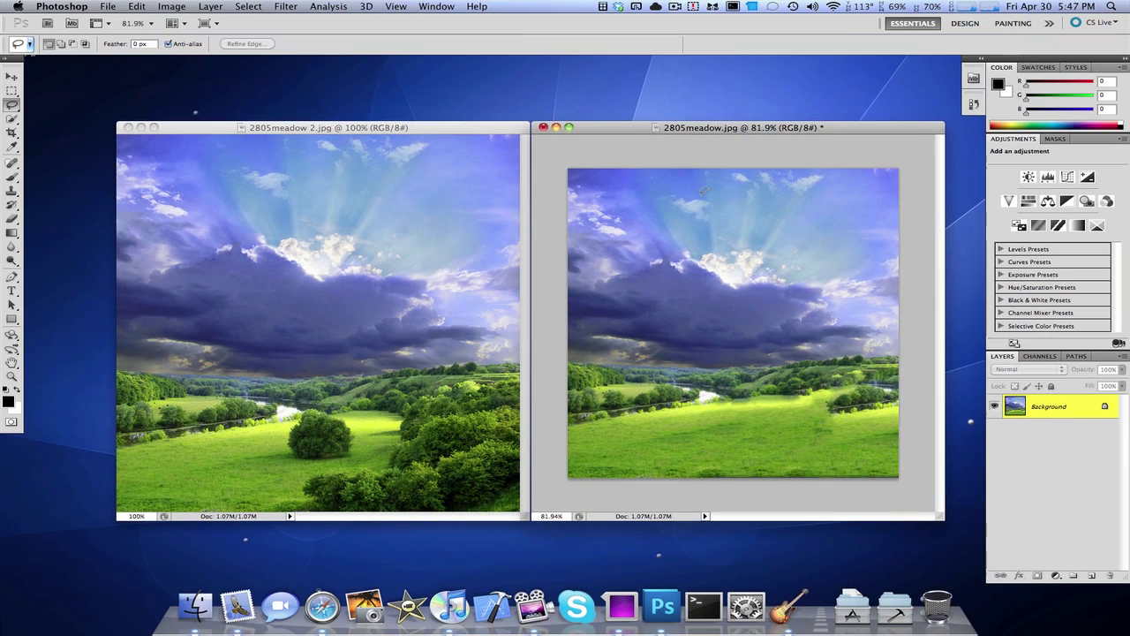
left_click(13, 378)
left_click(633, 319)
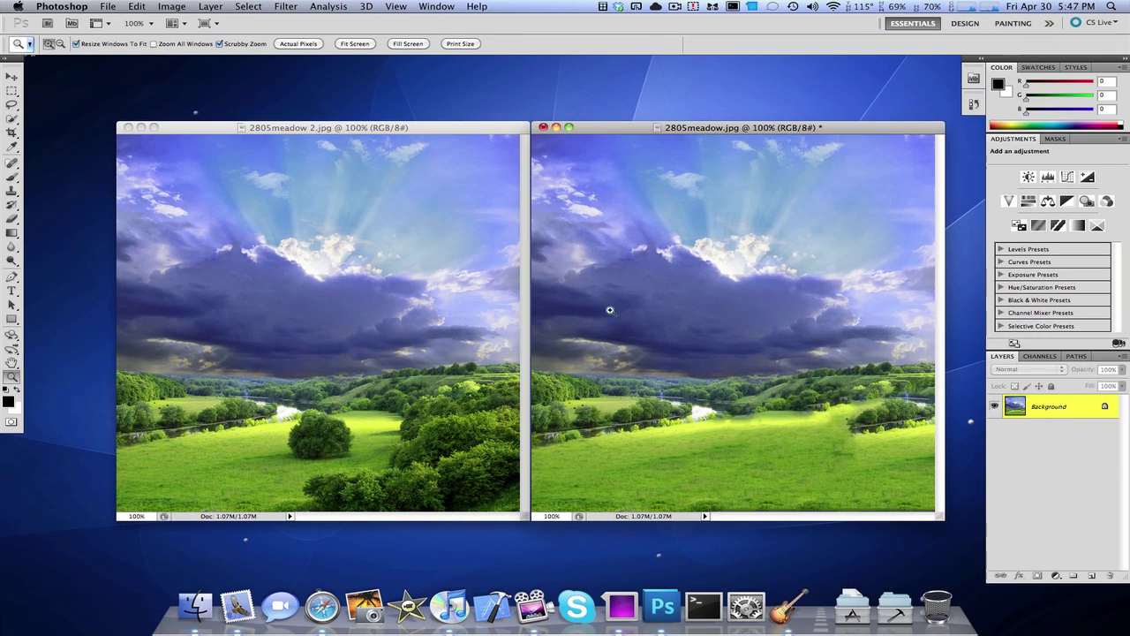
left_click(10, 78)
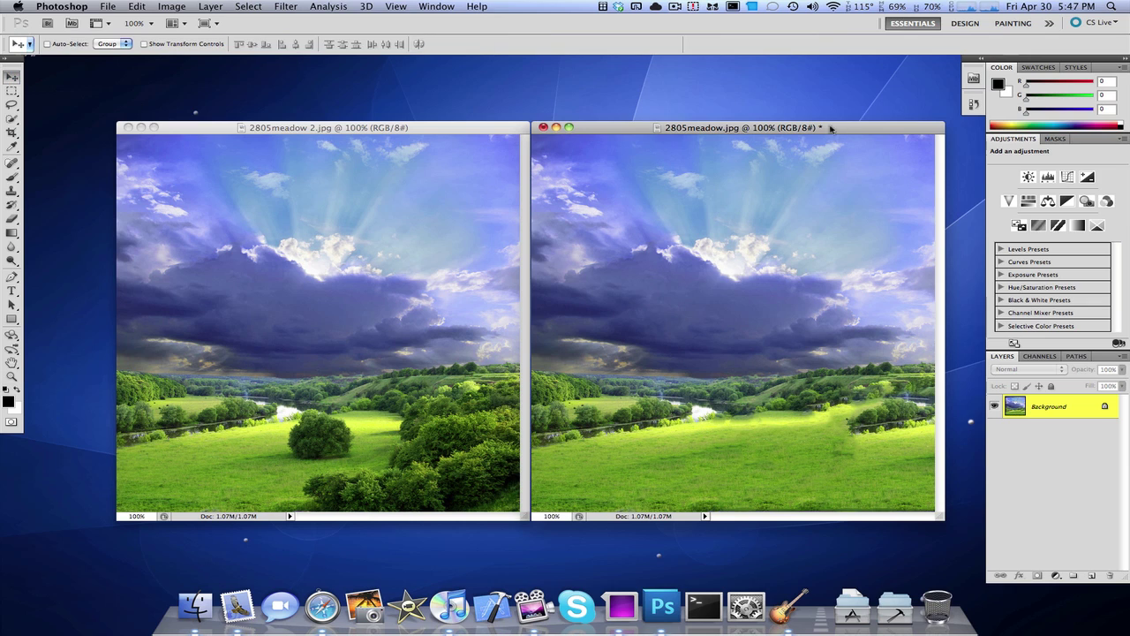